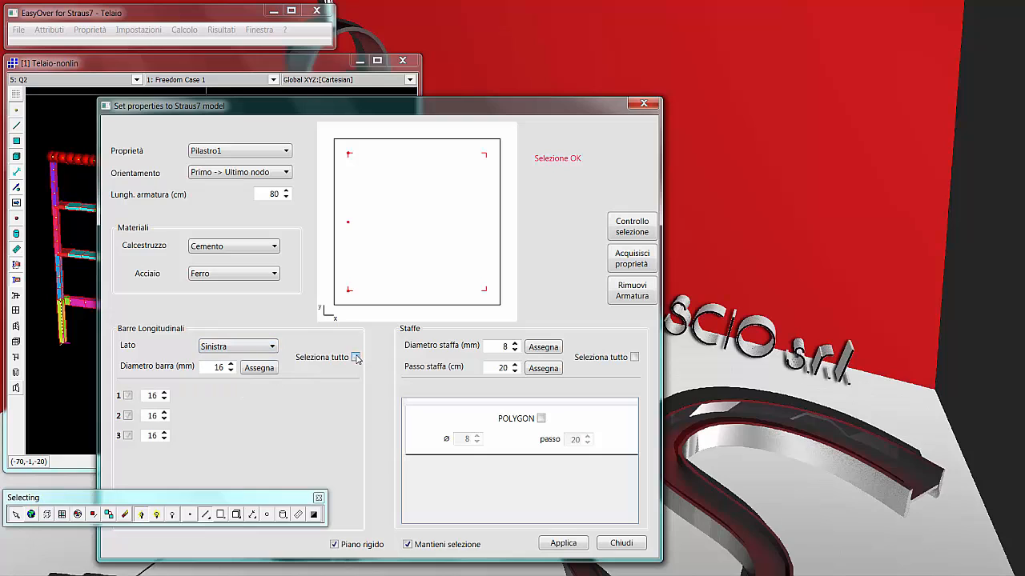
# Enable all longitudinal bars on the Destra side of the Pilastro1 section.
pyautogui.click(231, 347)
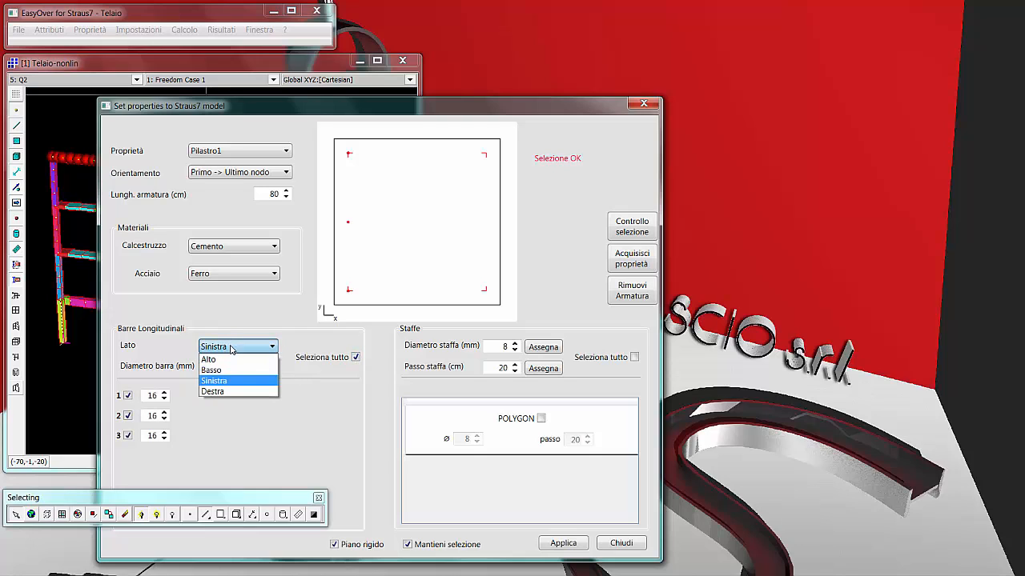
pyautogui.click(226, 390)
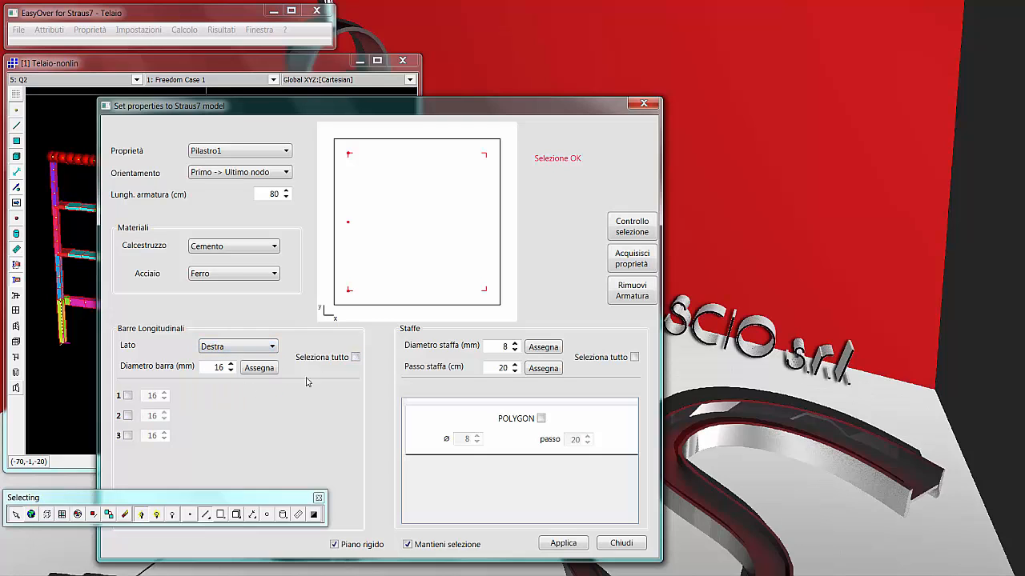
pyautogui.click(356, 357)
# Enable all stirrups of the Pilastro1 section and assign them a 6 mm diameter and 15 cm spacing.
pyautogui.click(635, 358)
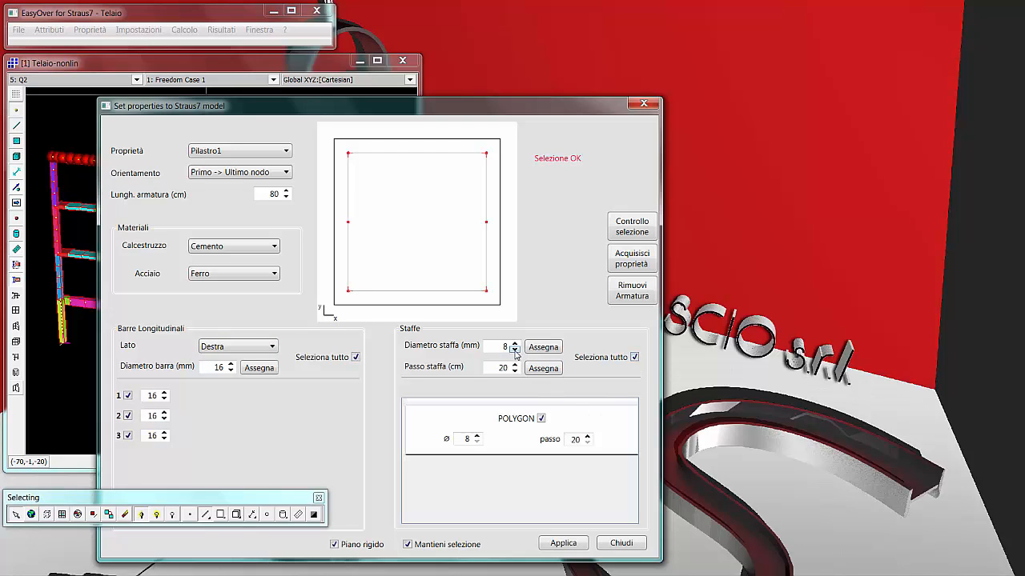
pyautogui.click(542, 346)
pyautogui.click(514, 372)
pyautogui.click(544, 370)
# Apply the Pilastro1 reinforcement to the selected elements with the Primo -> Ultimo nodo orientation.
pyautogui.moveTo(462, 111); pyautogui.dragTo(744, 73)
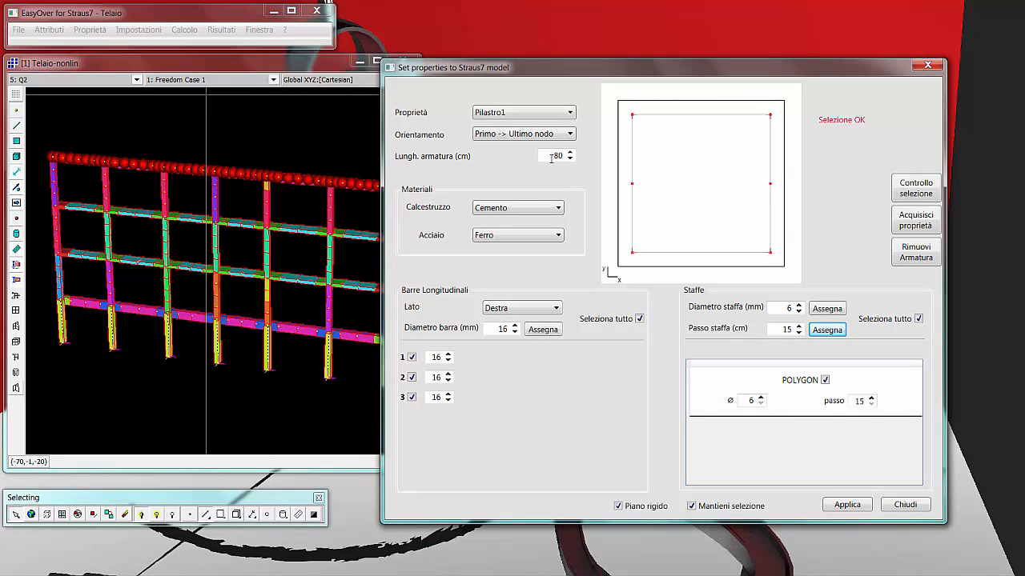
pyautogui.click(846, 506)
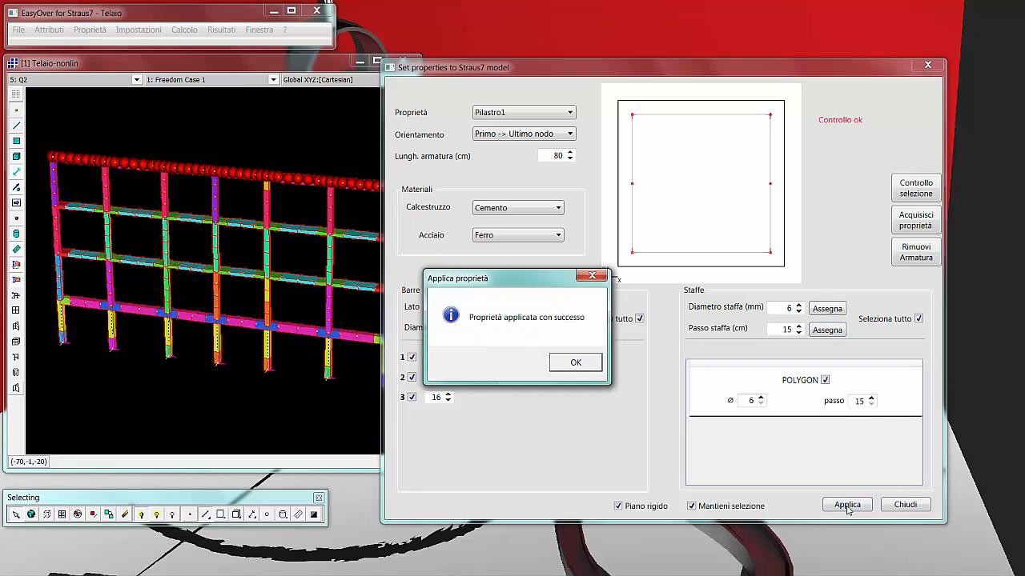
pyautogui.click(564, 357)
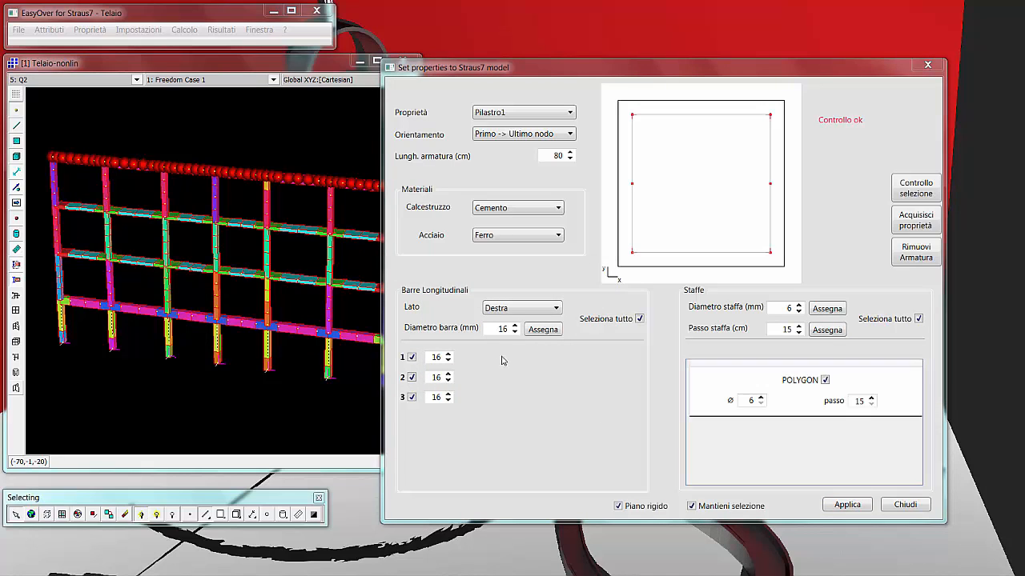
# Apply the Pilastro1 reinforcement with the Ultimo -> Primo nodo orientation, accepting the proposed stirrups for the nodes involved.
pyautogui.click(507, 135)
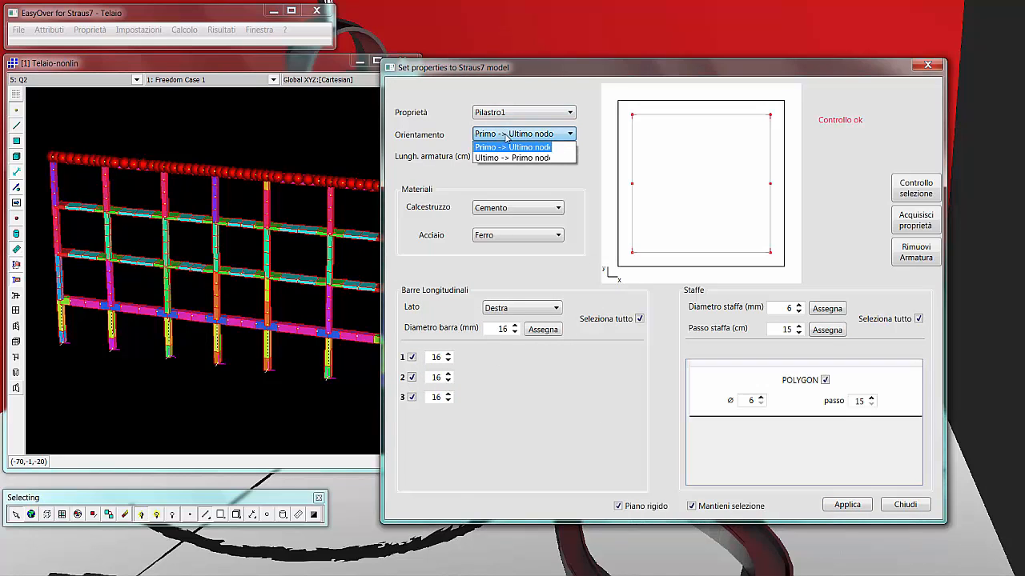
pyautogui.click(501, 159)
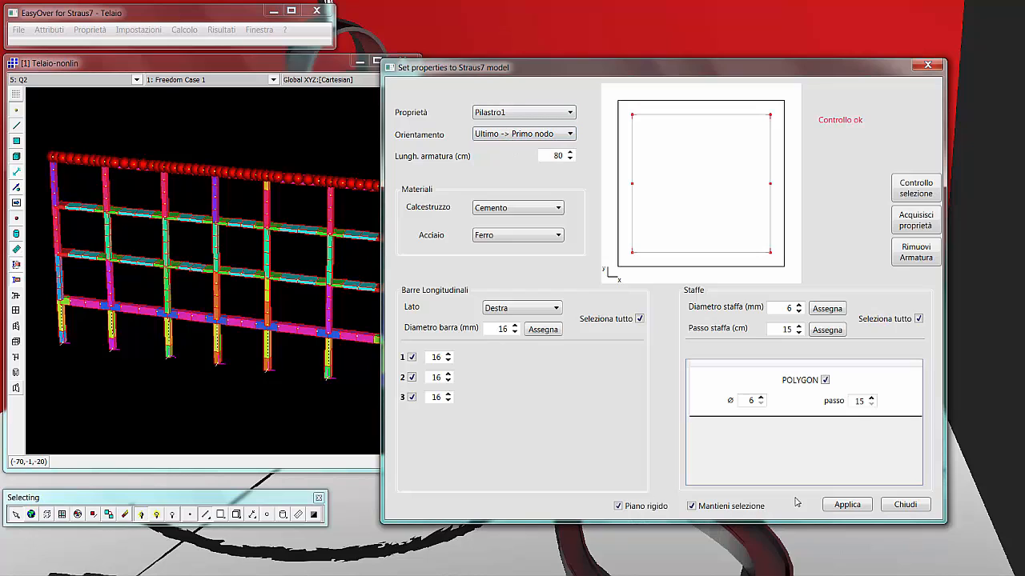
pyautogui.click(840, 505)
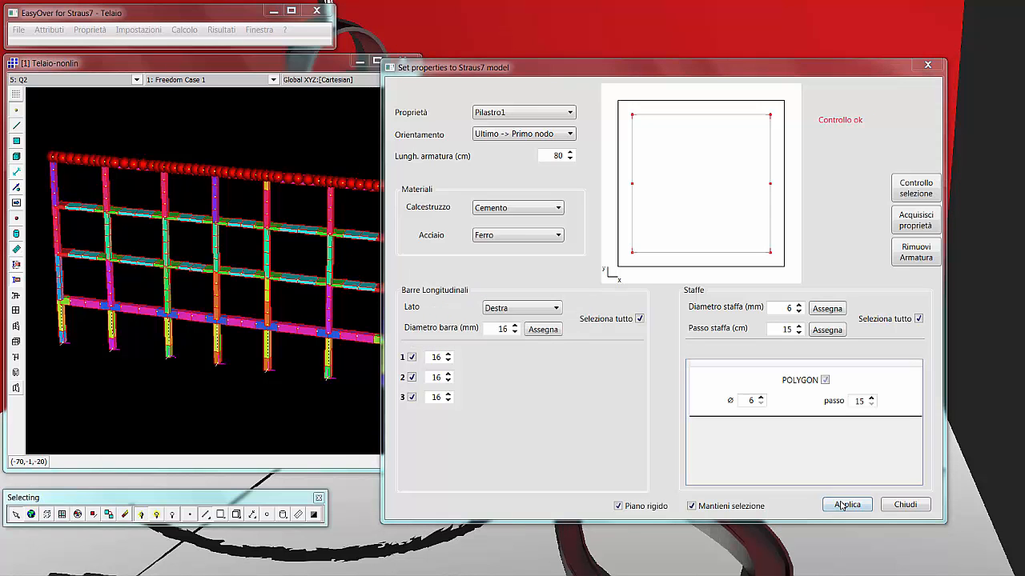
pyautogui.moveTo(201, 108); pyautogui.dragTo(504, 144)
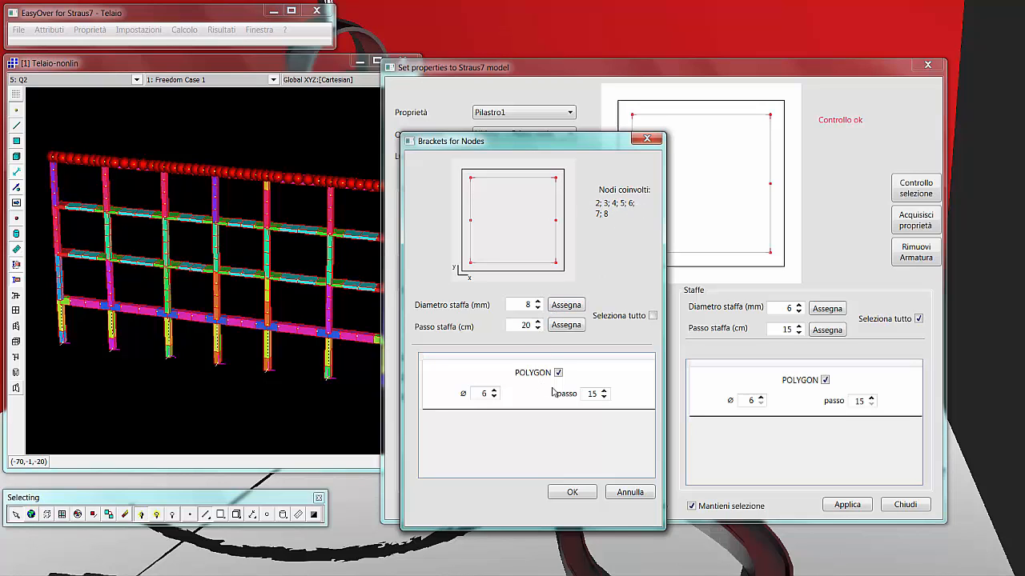
pyautogui.click(573, 492)
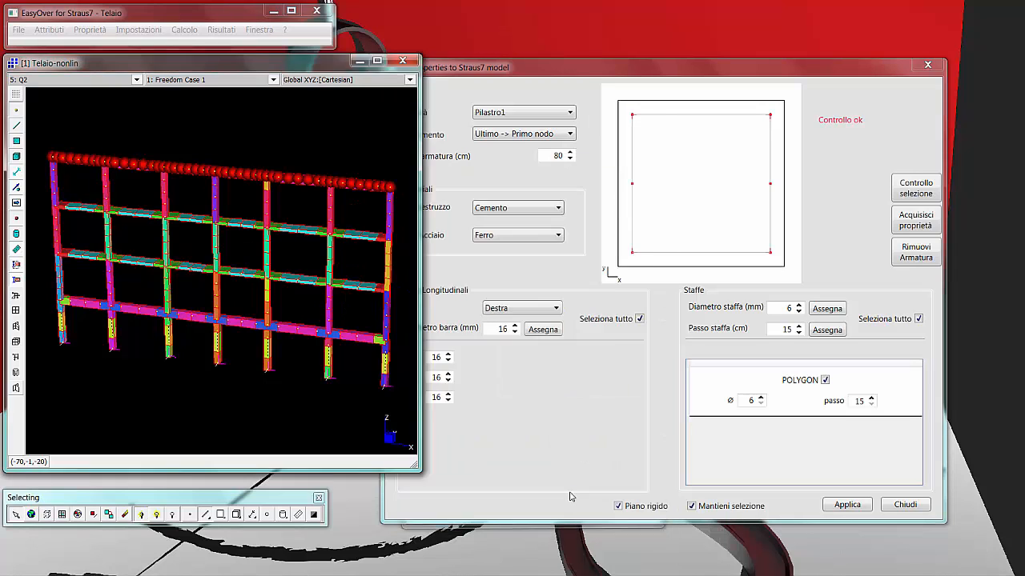
pyautogui.click(573, 362)
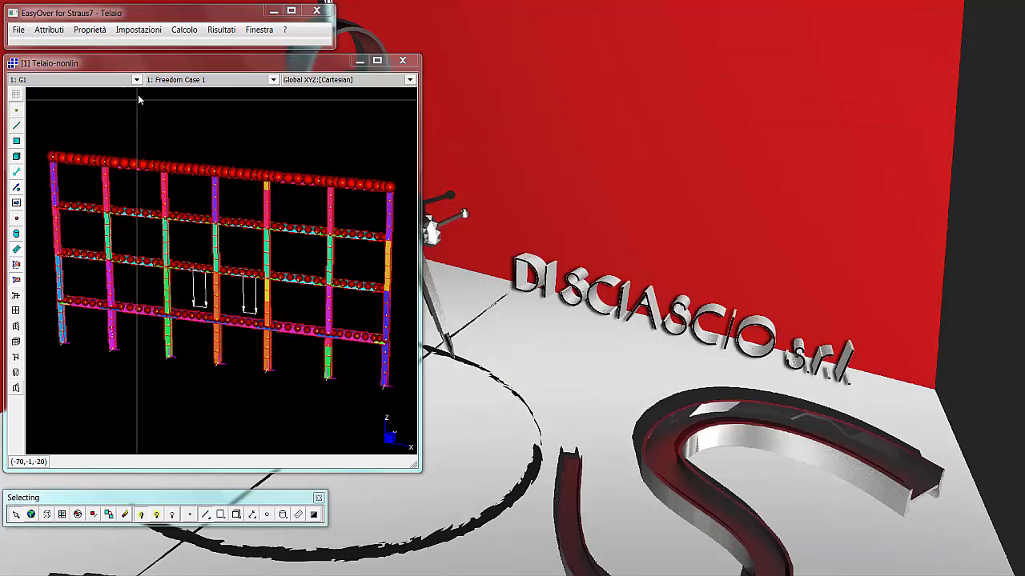
# Calculate the plastic hinges and the pushover thrusts for the Telaio model.
pyautogui.click(181, 31)
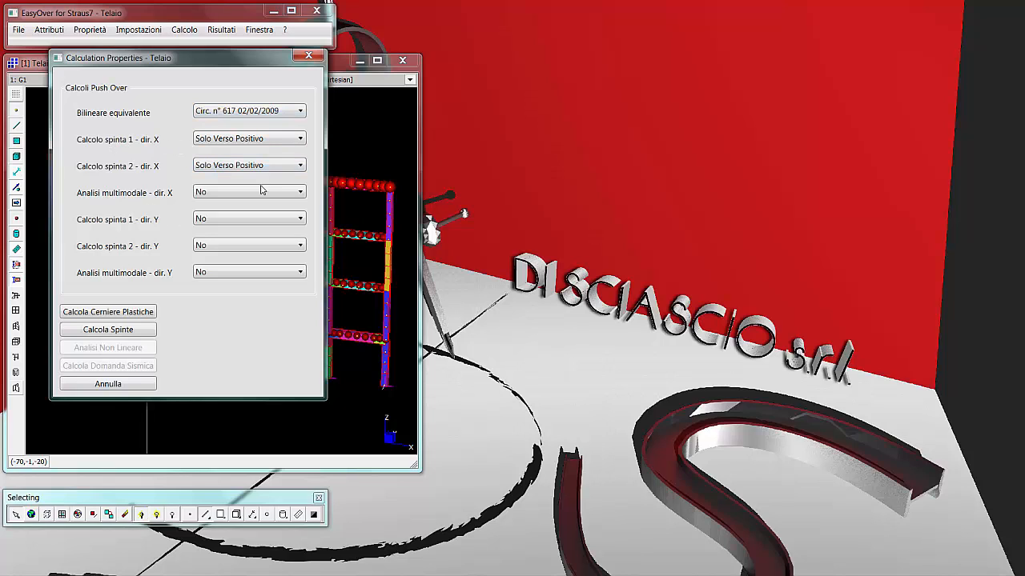
pyautogui.click(115, 317)
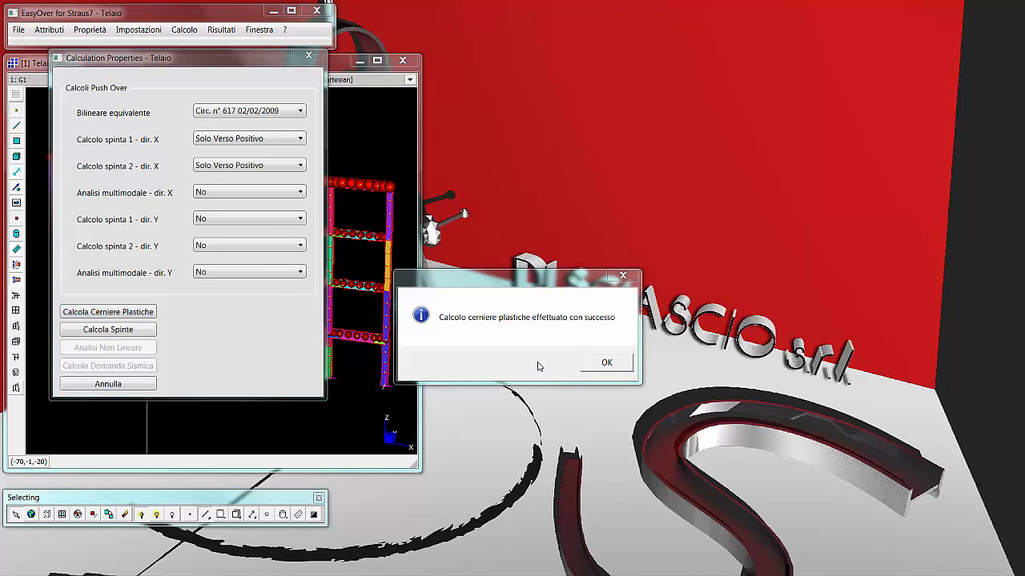
pyautogui.click(609, 365)
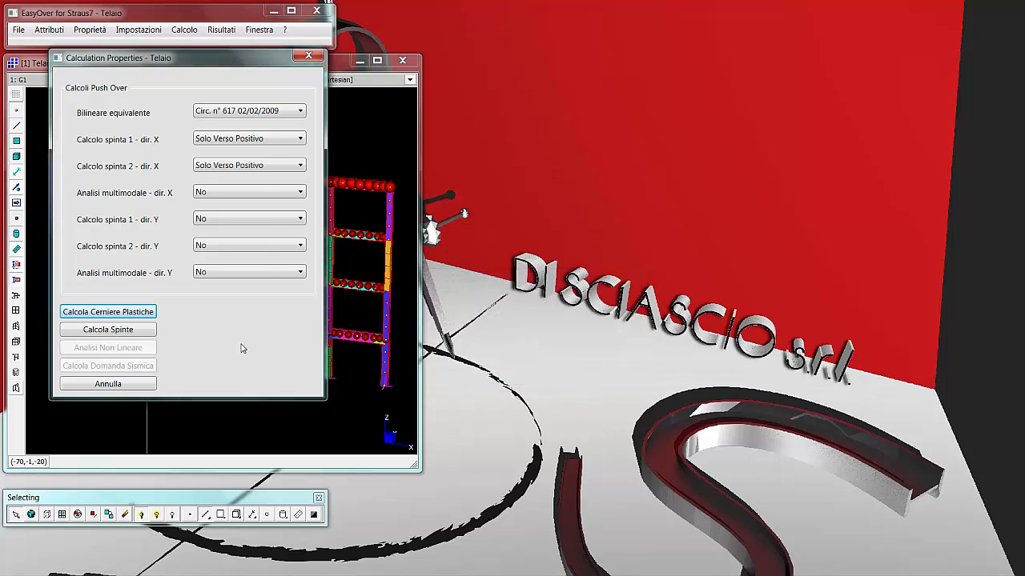
pyautogui.click(81, 333)
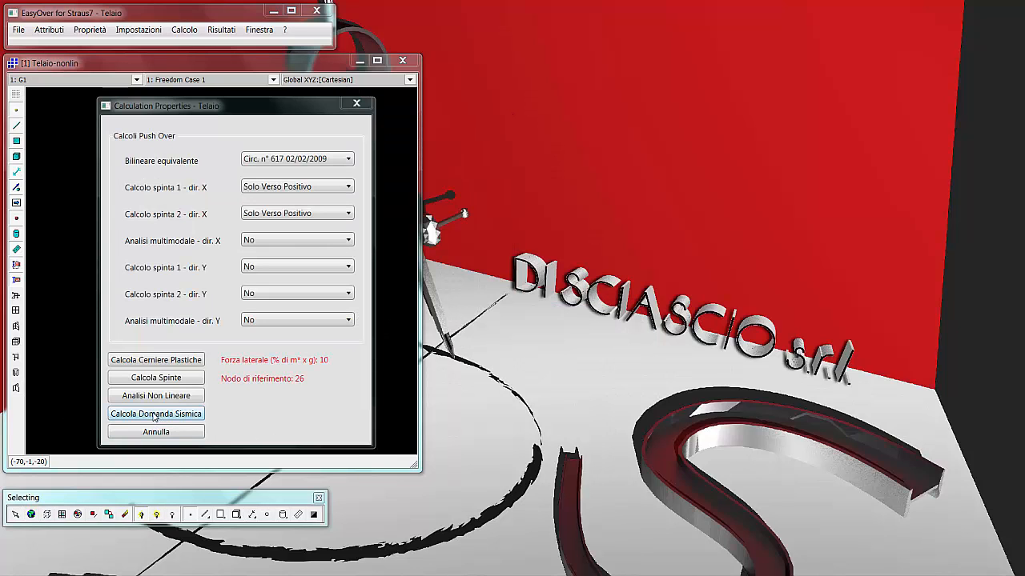
# Calculate the seismic demand and display the capacity curve for Telaio-nonLinMasse+X.NLA.
pyautogui.click(155, 414)
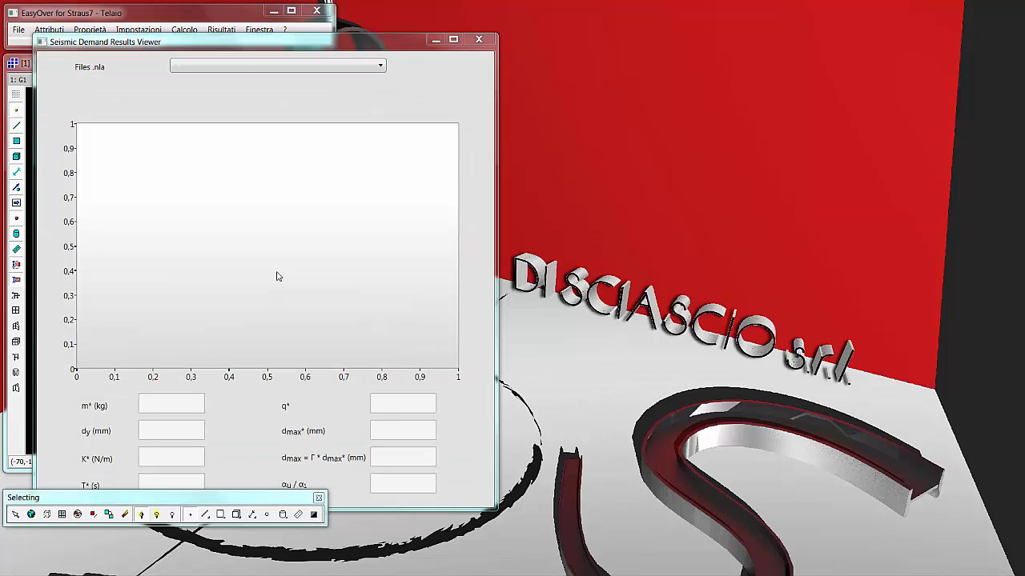
pyautogui.click(239, 68)
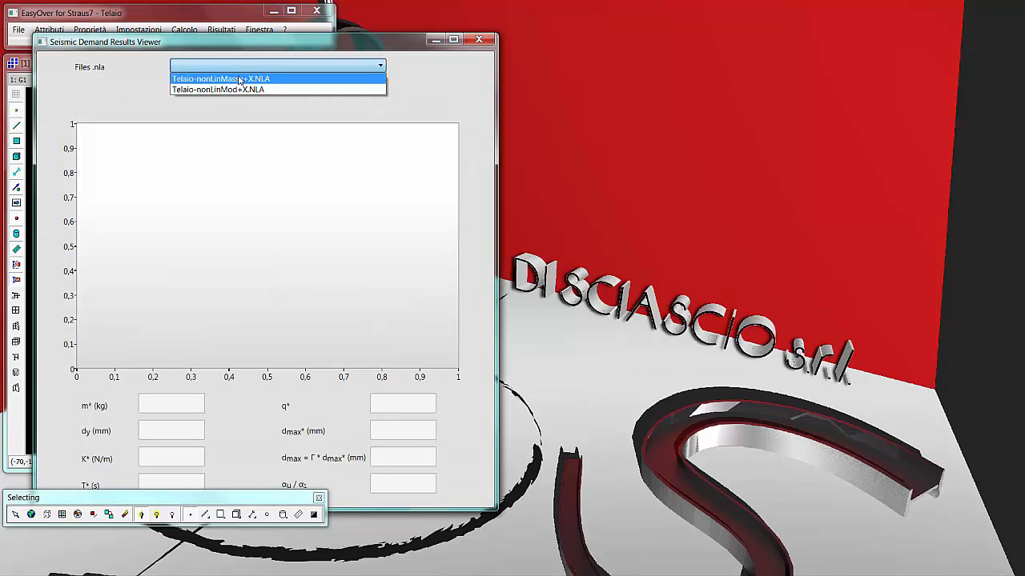
pyautogui.click(240, 77)
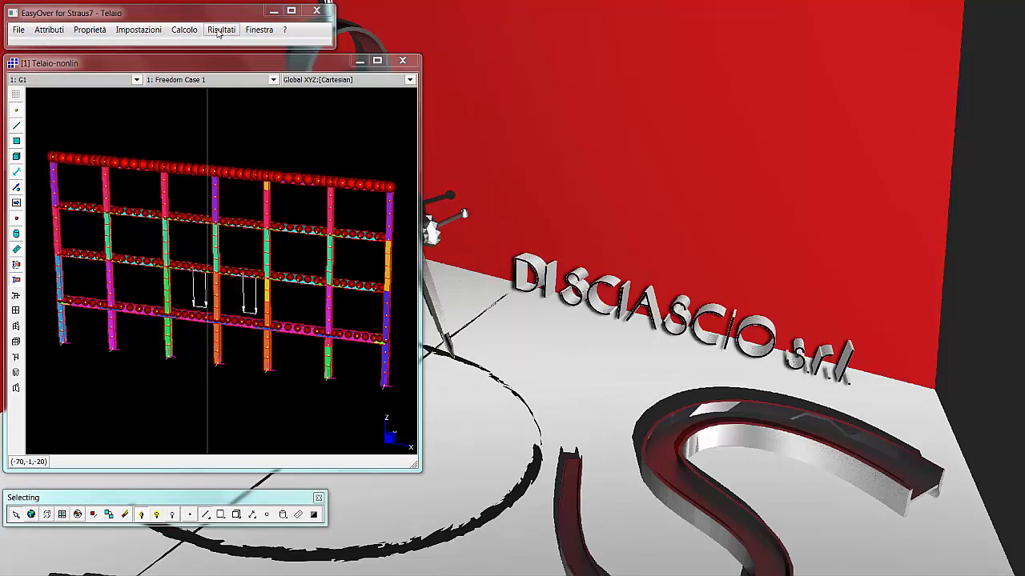
# Open the moment-curvature diagrams beside the model and choose the nonlinear file Telaio-nonLinMasse+X.st7.
pyautogui.click(218, 29)
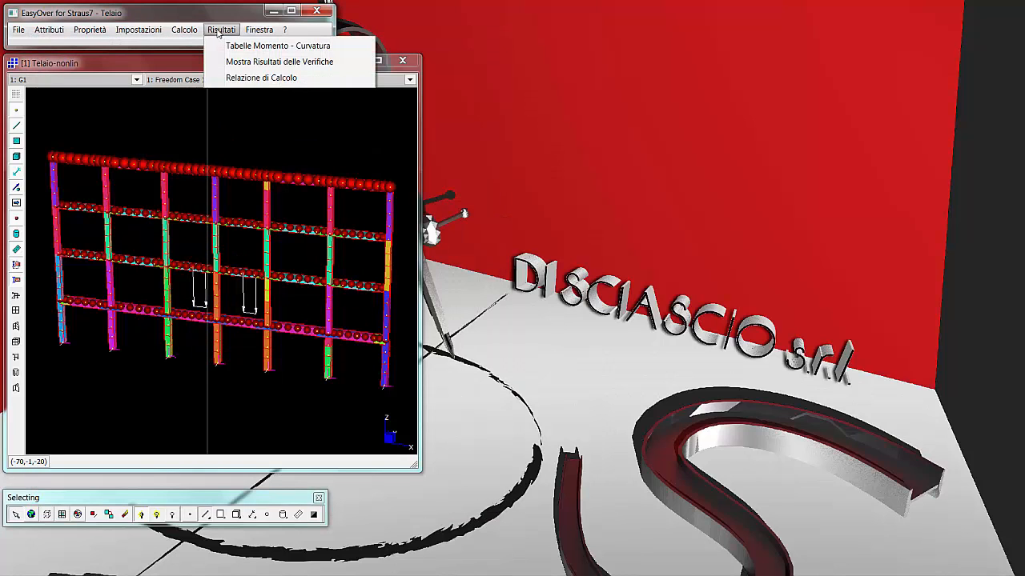
pyautogui.click(237, 48)
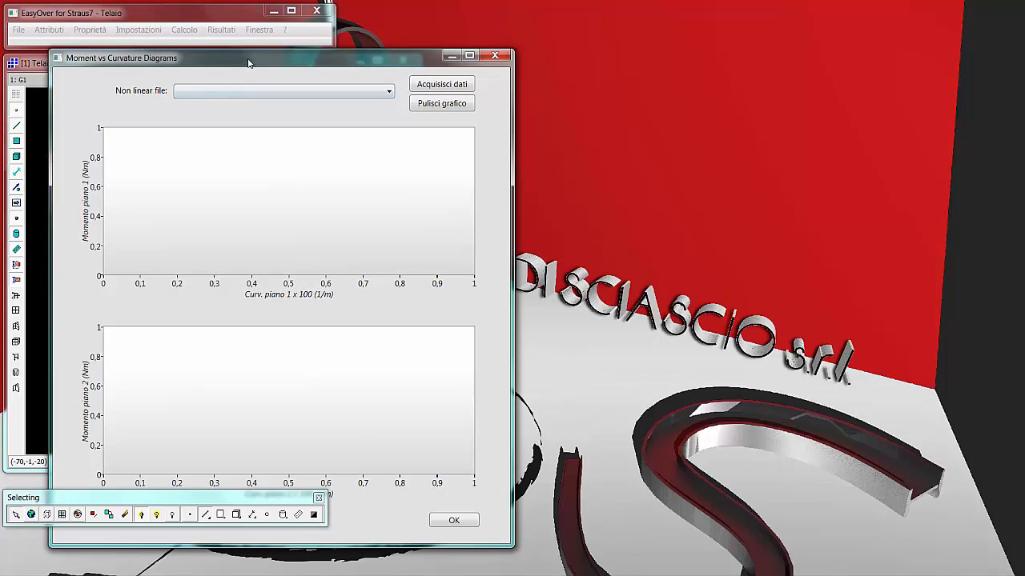
pyautogui.moveTo(248, 63); pyautogui.dragTo(607, 76)
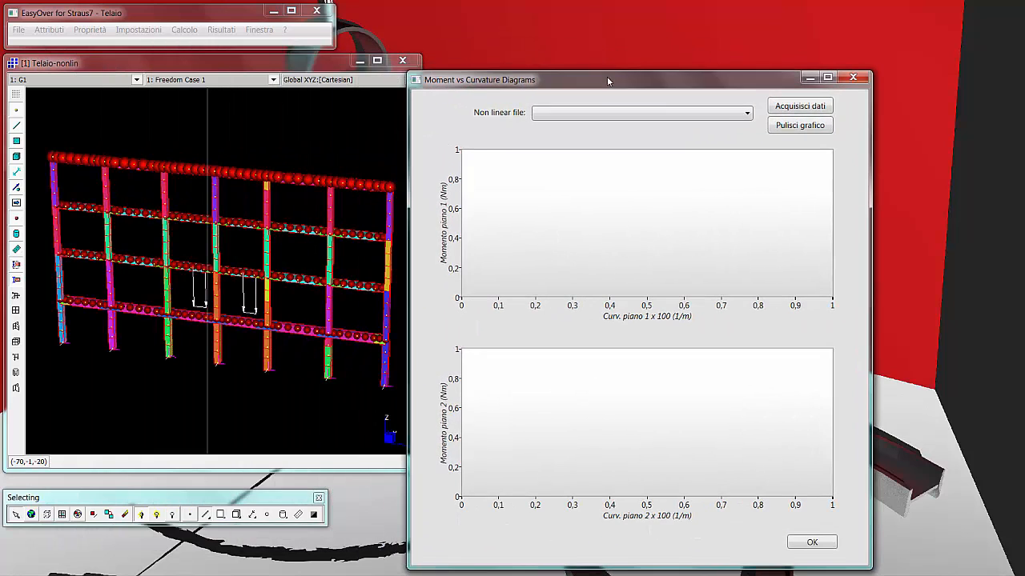
pyautogui.click(605, 113)
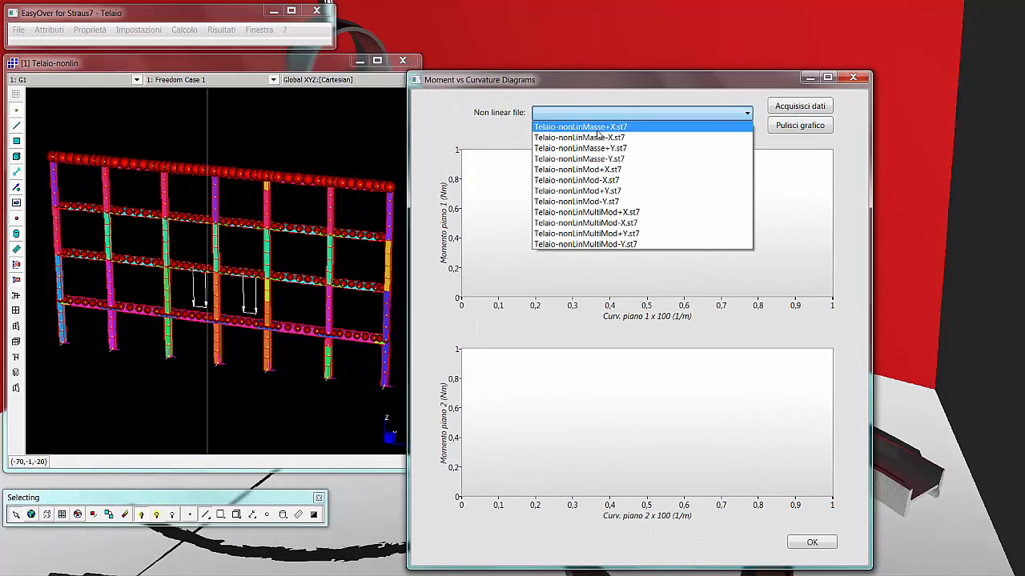
pyautogui.click(596, 130)
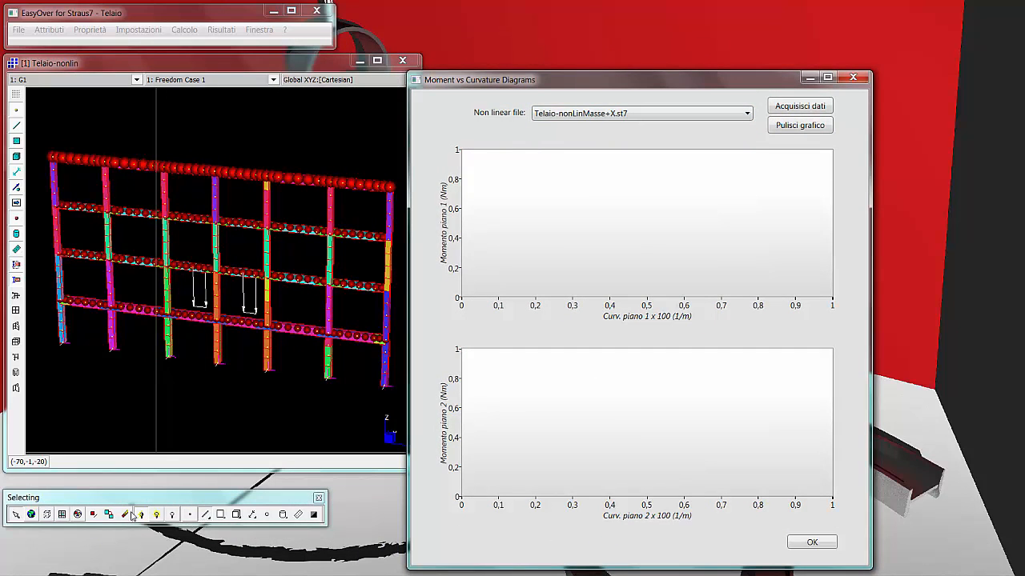
# Plot the moment-curvature diagrams of selected frame elements, review the curves and close the diagram window.
pyautogui.click(61, 285)
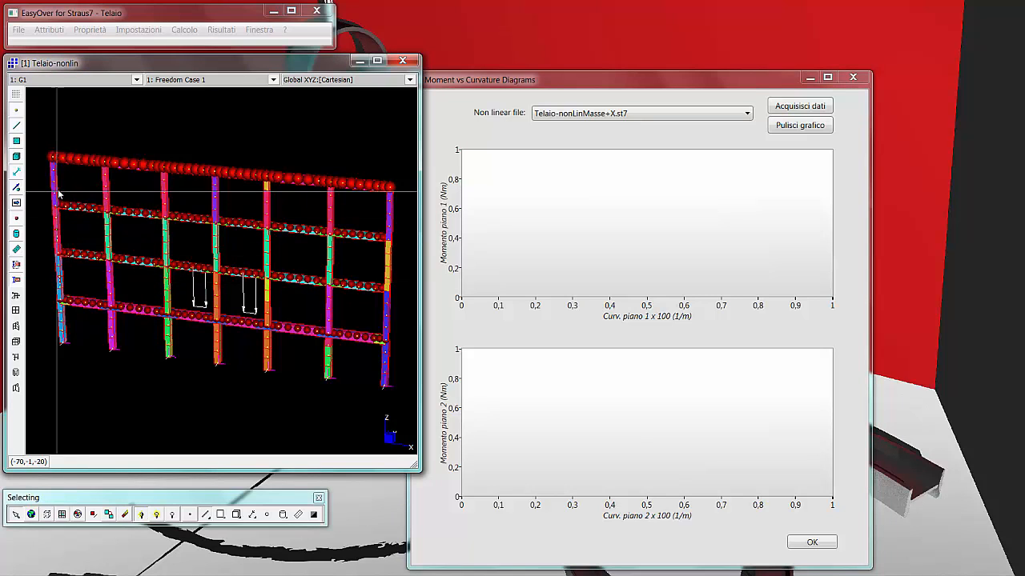
pyautogui.click(810, 108)
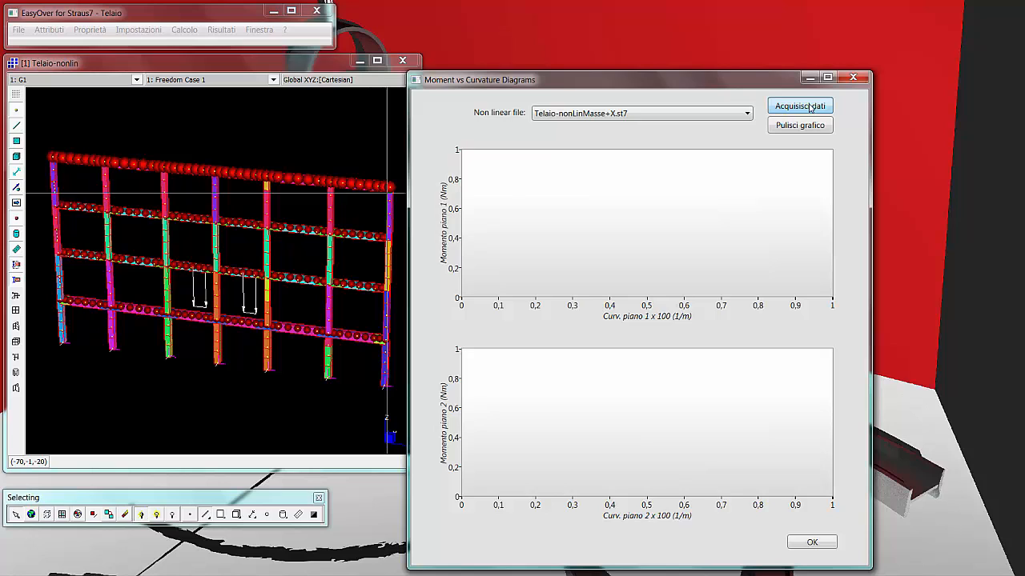
pyautogui.click(810, 109)
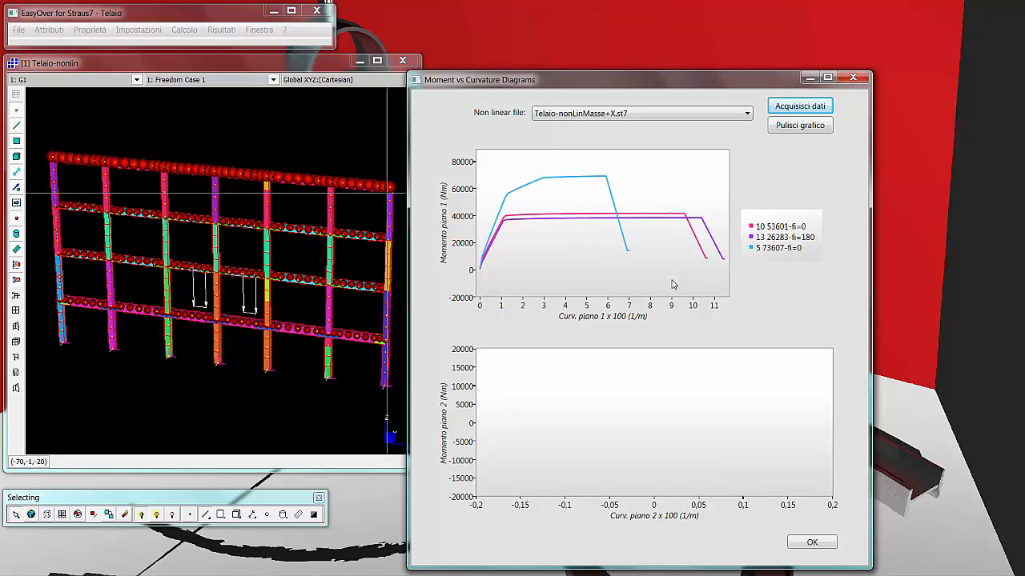
pyautogui.click(811, 542)
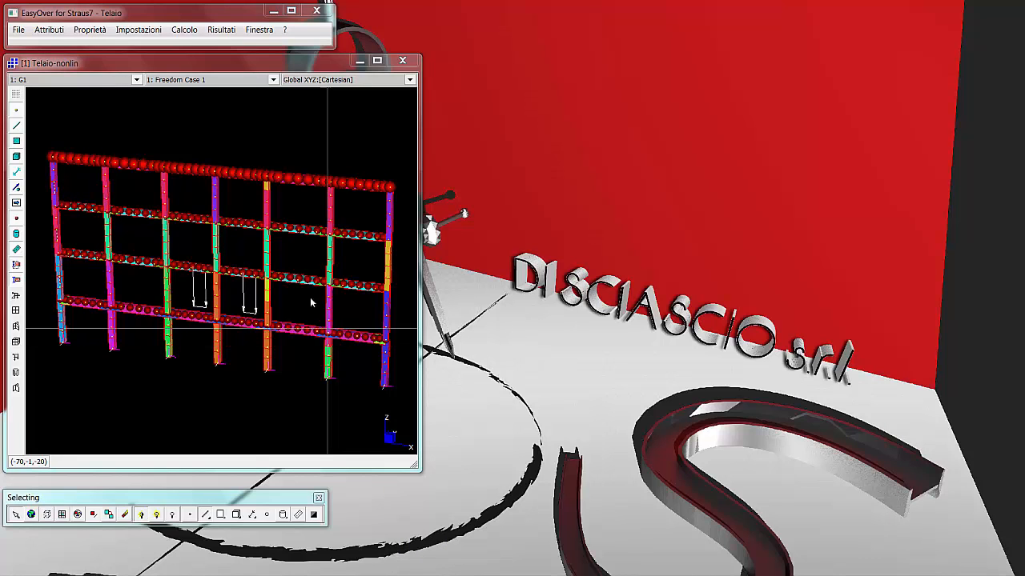
# Open the verification results beside the model and load the file Telaio-nonLinMod+X.NLA.
pyautogui.click(219, 31)
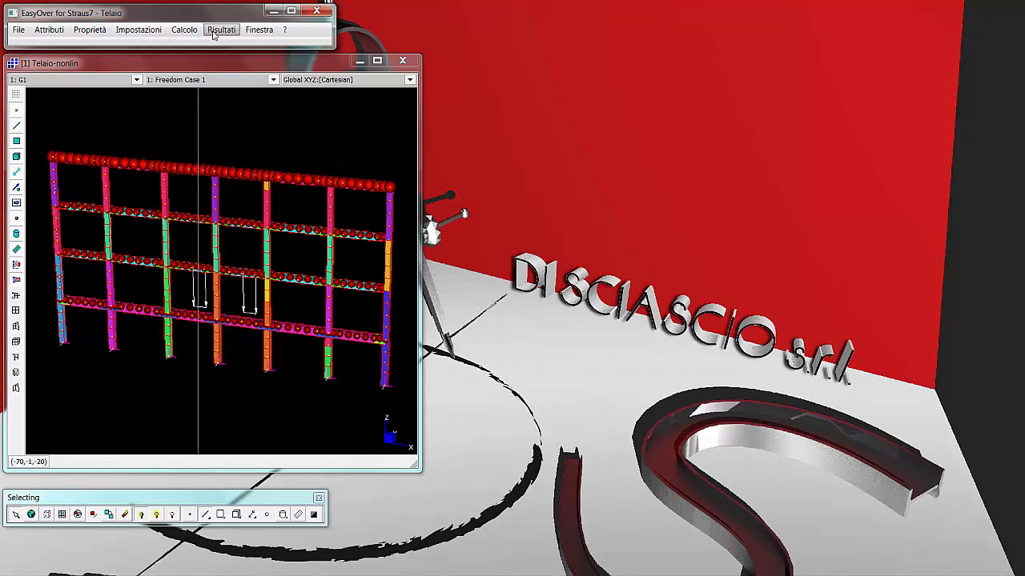
pyautogui.click(227, 59)
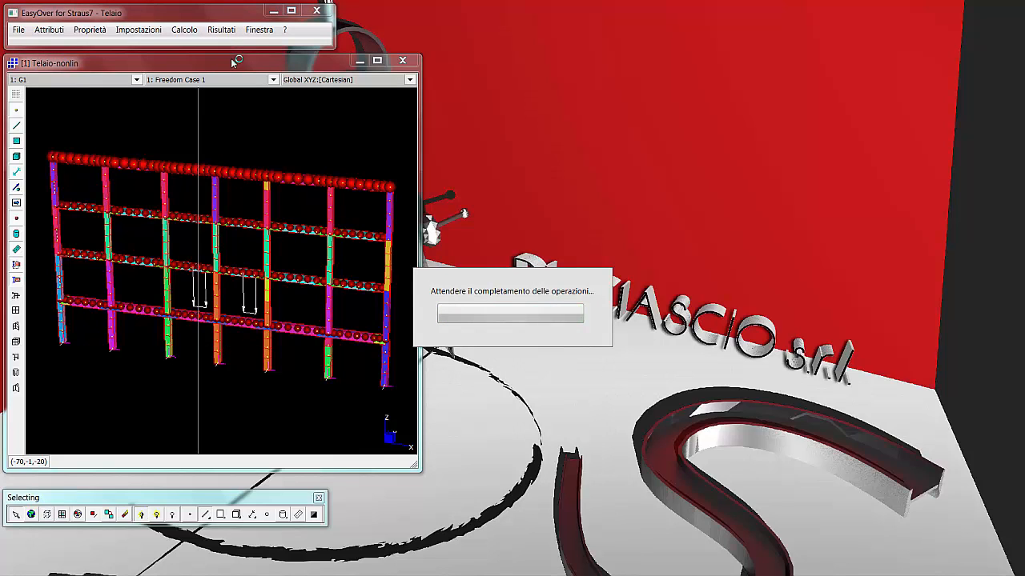
pyautogui.moveTo(258, 97); pyautogui.dragTo(638, 94)
pyautogui.click(625, 131)
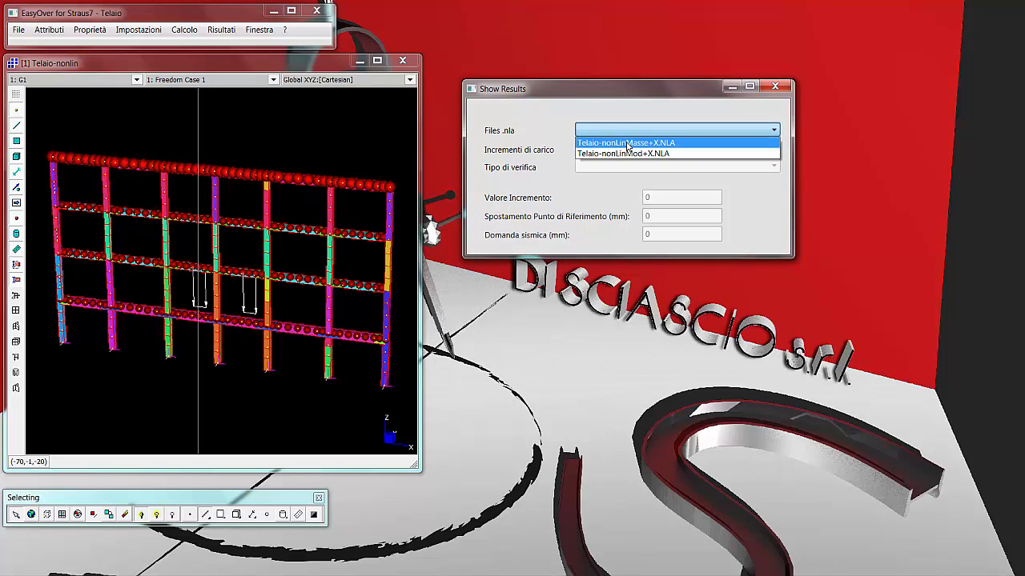
pyautogui.click(628, 153)
# Display the Cerniere plastiche e rotture duttili results for load increment n.4, Sub-Inc:54.
pyautogui.click(680, 148)
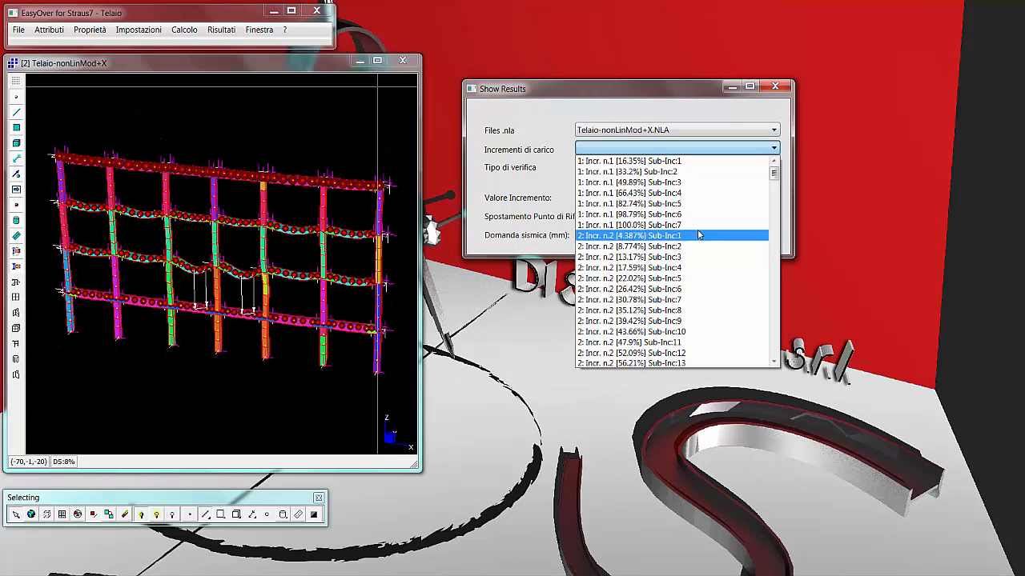
pyautogui.scroll(-12, 698, 234)
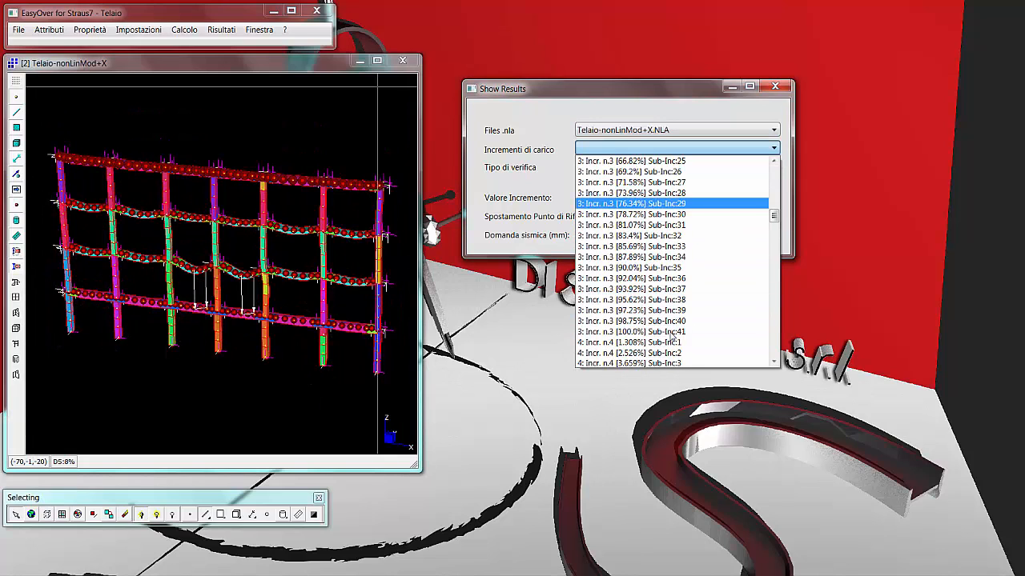
pyautogui.scroll(-5, 657, 335)
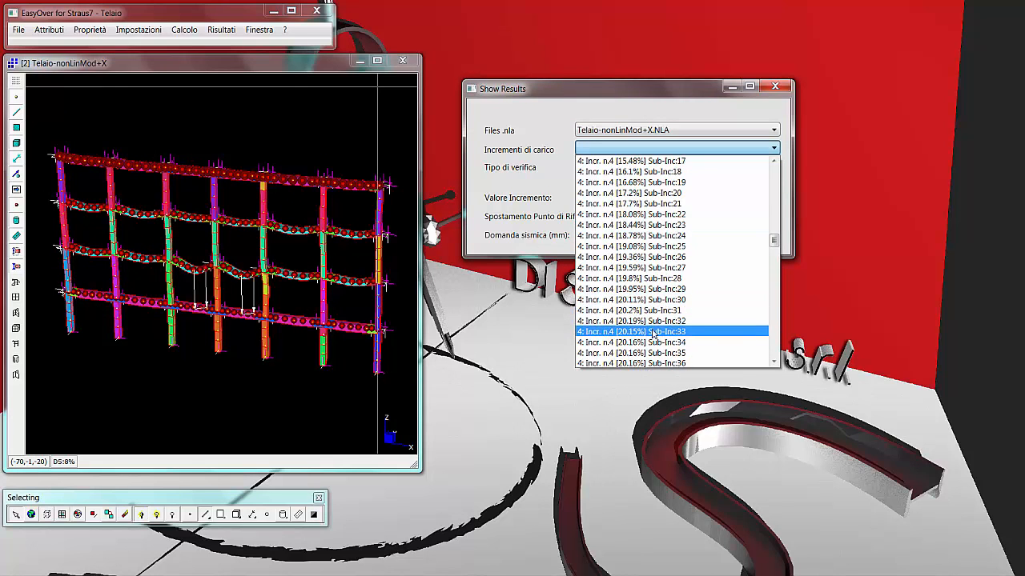
pyautogui.click(655, 331)
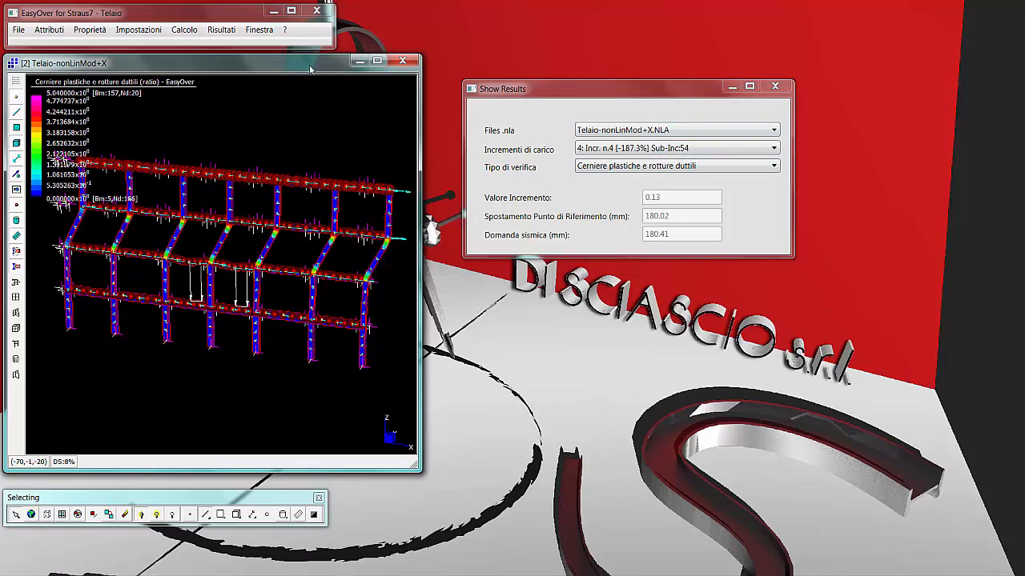
# Shift the Telaio-nonLinMod+X model window and open the Tipo di verifica choices for its results.
pyautogui.moveTo(310, 68); pyautogui.dragTo(378, 113)
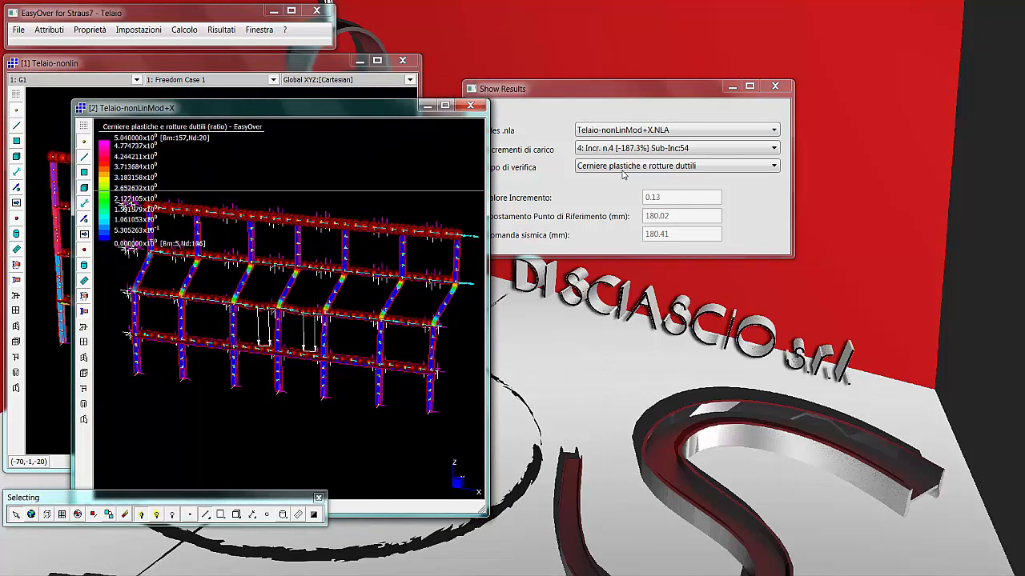
pyautogui.click(653, 167)
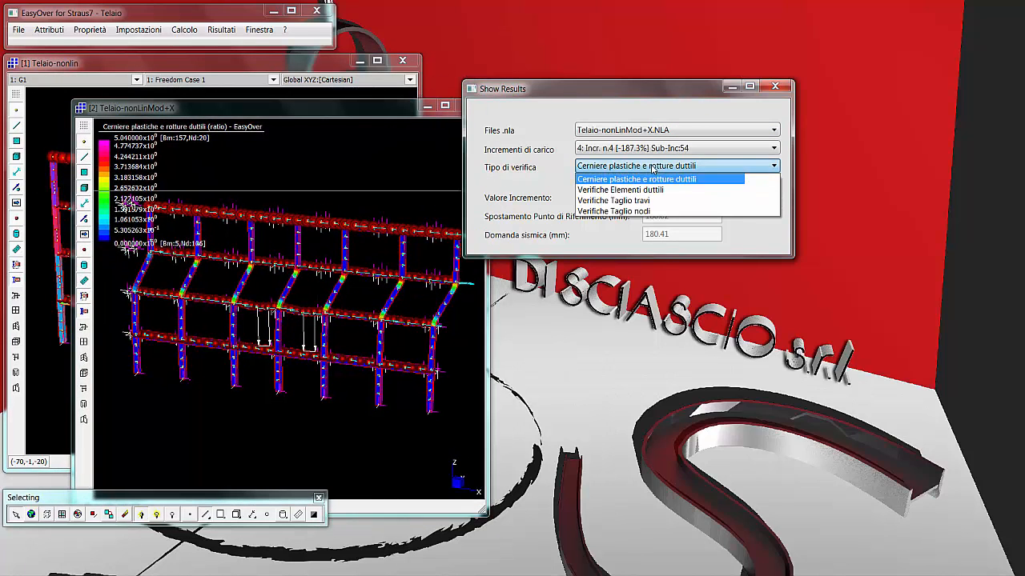